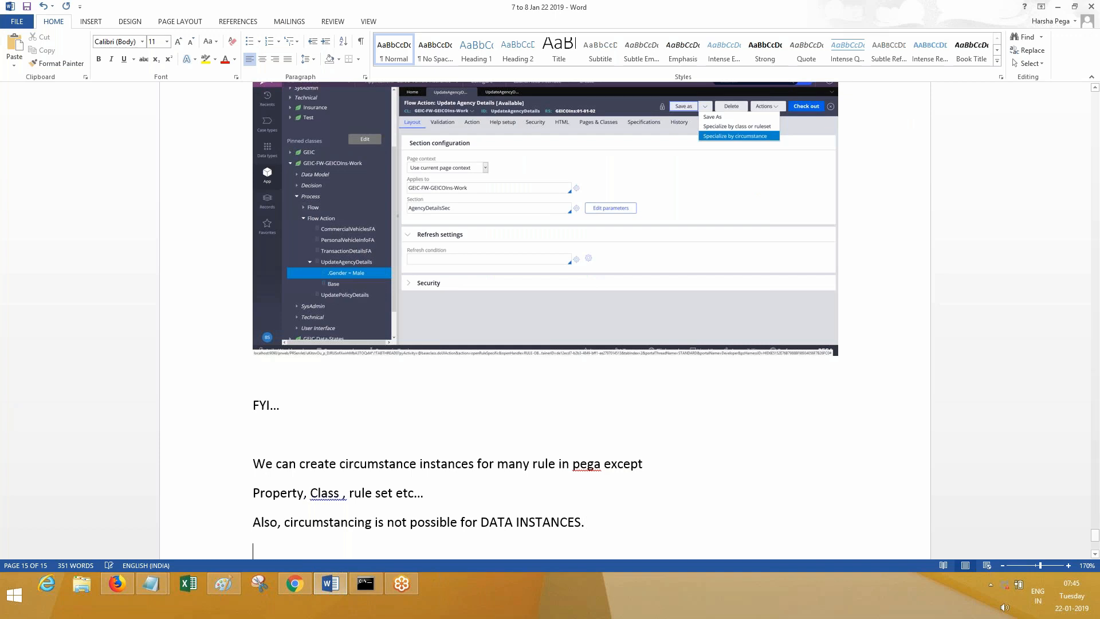
# Add blank lines below the notes to start a new page and write "What is Rule and Data instances in Pega?".
pyautogui.press('Return')
pyautogui.press('Return')
pyautogui.press('Return')
pyautogui.press('Return')
pyautogui.press('Return')
pyautogui.press('Return')
pyautogui.press('Return')
pyautogui.press('Return')
pyautogui.press('Return')
pyautogui.press('Return')
pyautogui.write('W')
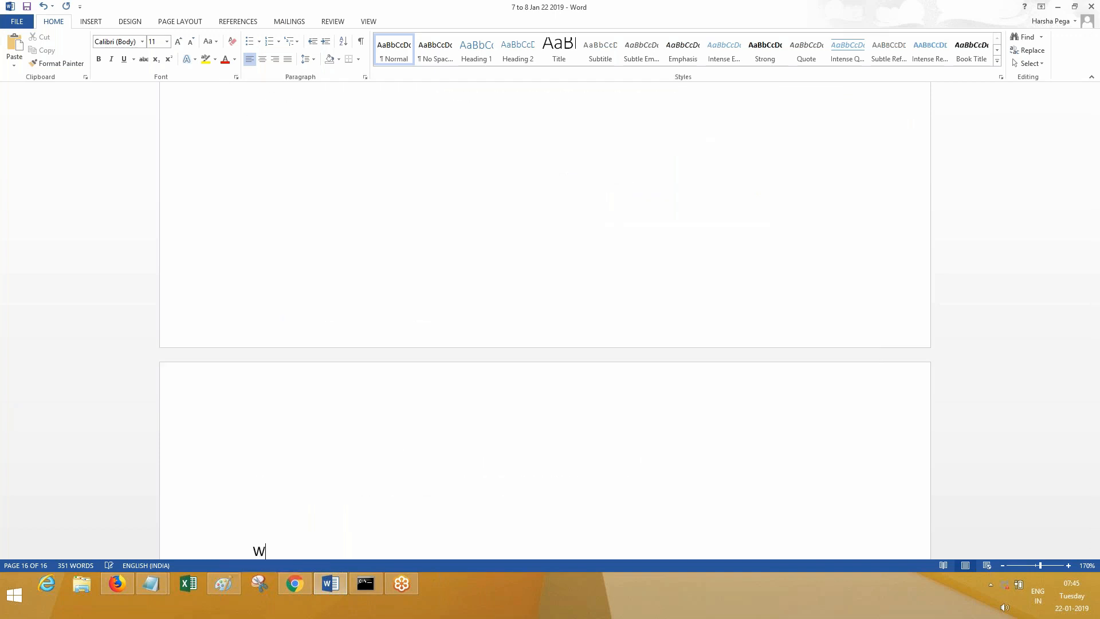
pyautogui.write('hat is Class and')
pyautogui.press('BackSpace')
pyautogui.press('BackSpace')
pyautogui.press('BackSpace')
pyautogui.press('BackSpace')
pyautogui.press('BackSpace')
pyautogui.press('BackSpace')
pyautogui.press('BackSpace')
pyautogui.press('BackSpace')
pyautogui.press('BackSpace')
pyautogui.press('BackSpace')
pyautogui.write('Rule and Data instances in PEga')
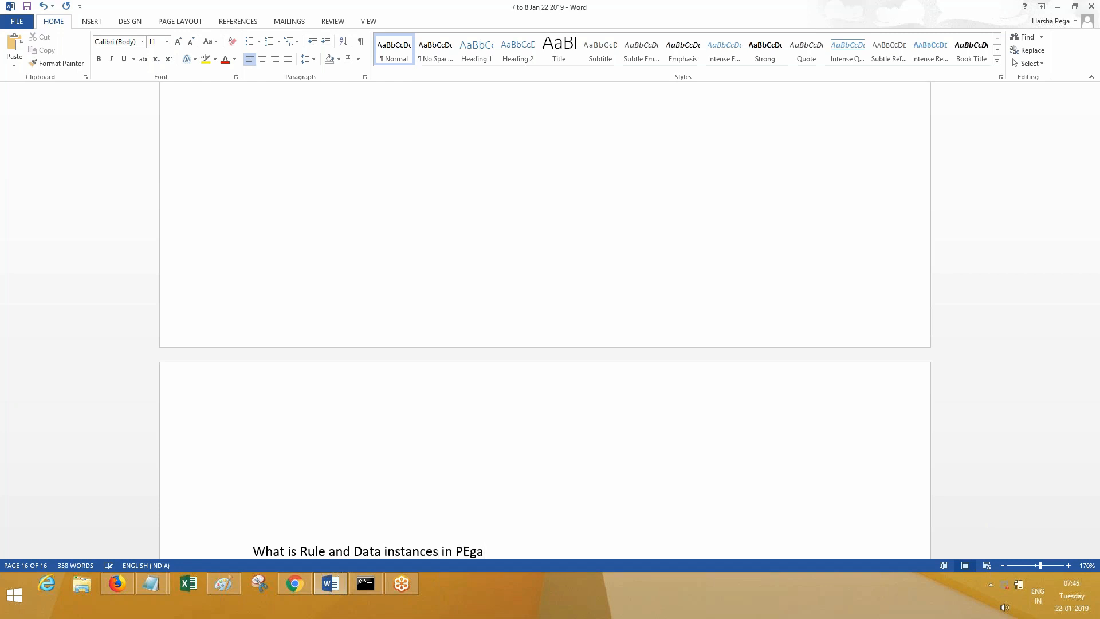
pyautogui.press('BackSpace')
pyautogui.press('BackSpace')
pyautogui.press('BackSpace')
pyautogui.write('ega?')
# Format the new question line as a centred Title and add two blank lines below it.
pyautogui.hotkey('shift', 'Home')
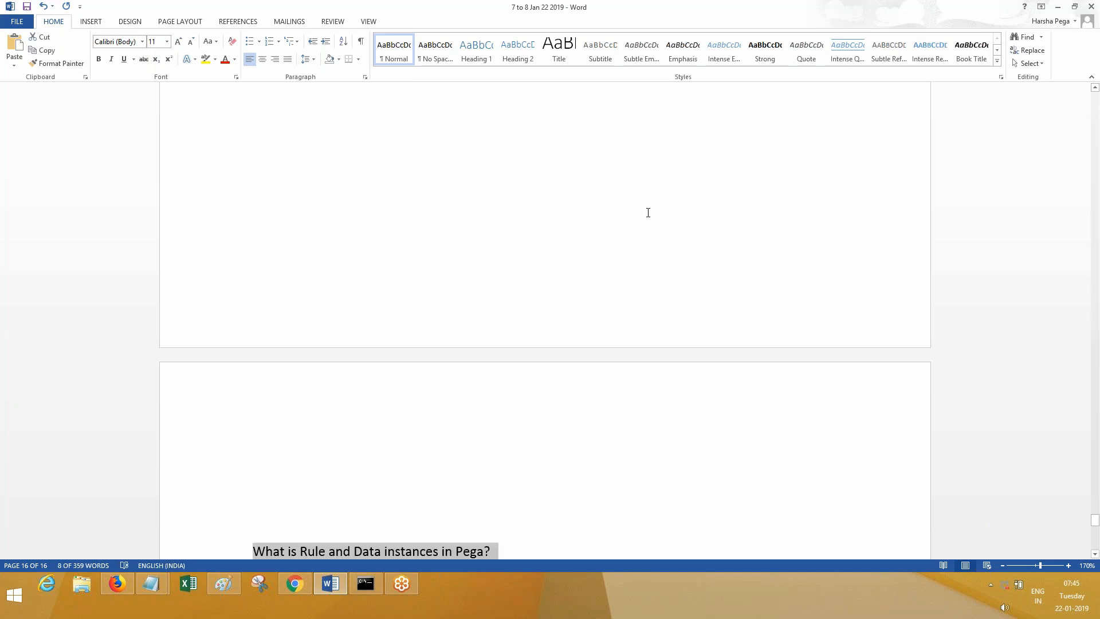
pyautogui.click(568, 50)
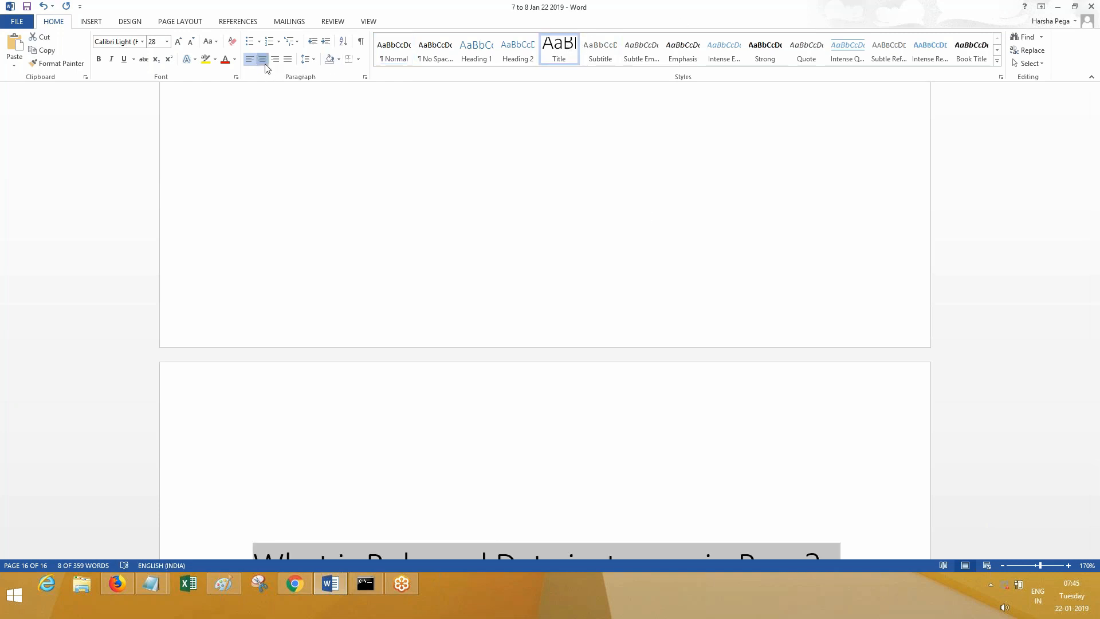
pyautogui.click(262, 60)
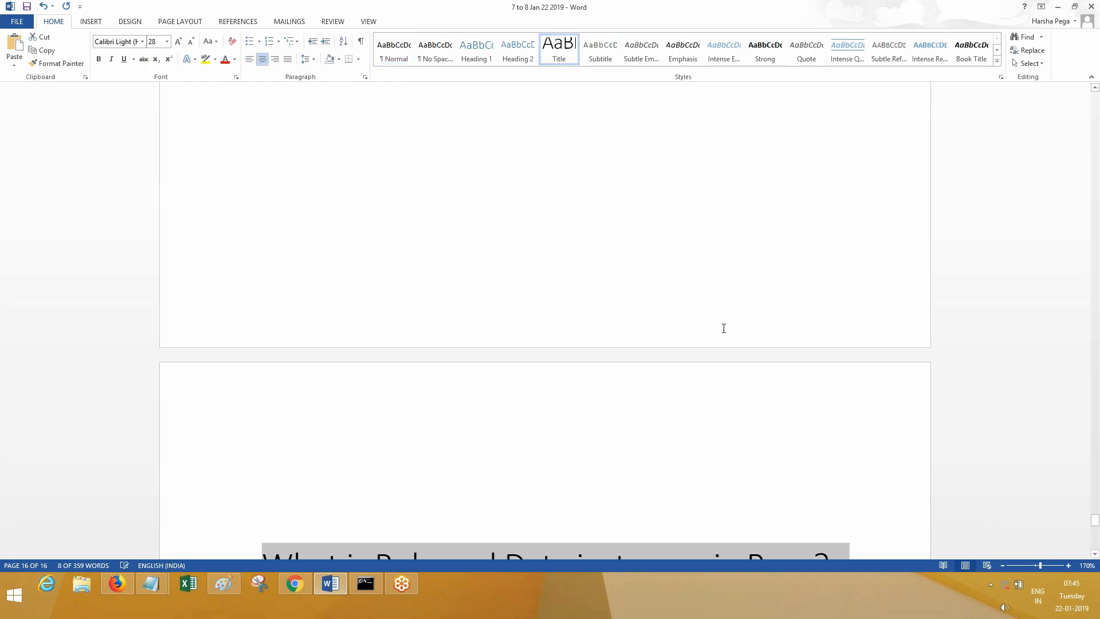
pyautogui.click(1098, 539)
pyautogui.click(869, 174)
pyautogui.press('Return')
pyautogui.press('Return')
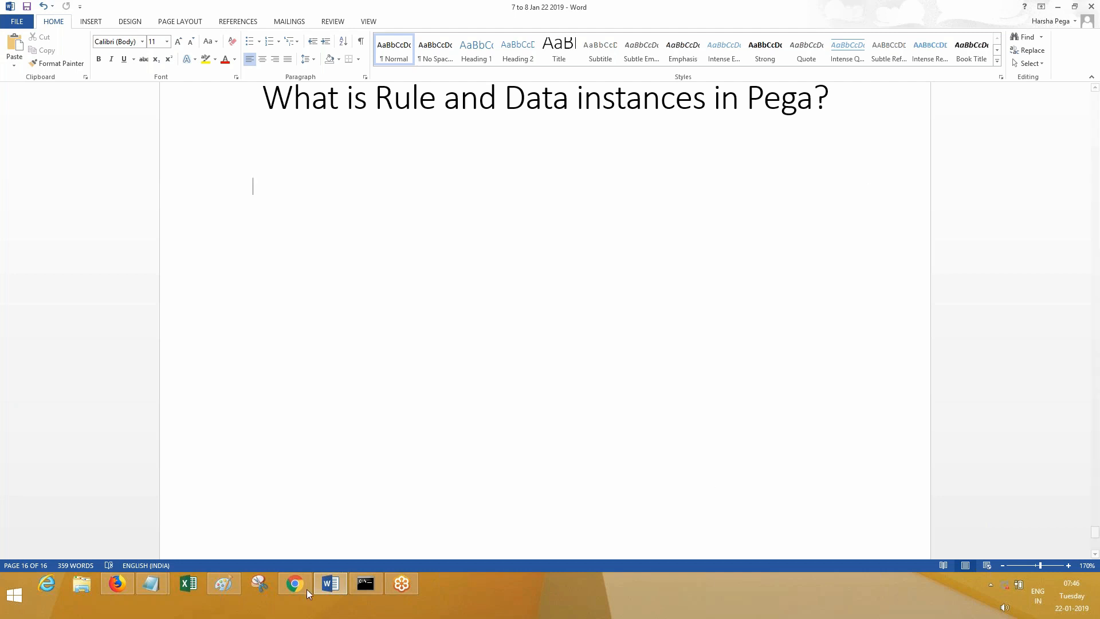
# Switch to Pega Dev Studio in Firefox and open the current operator's record and its access group.
pyautogui.click(122, 584)
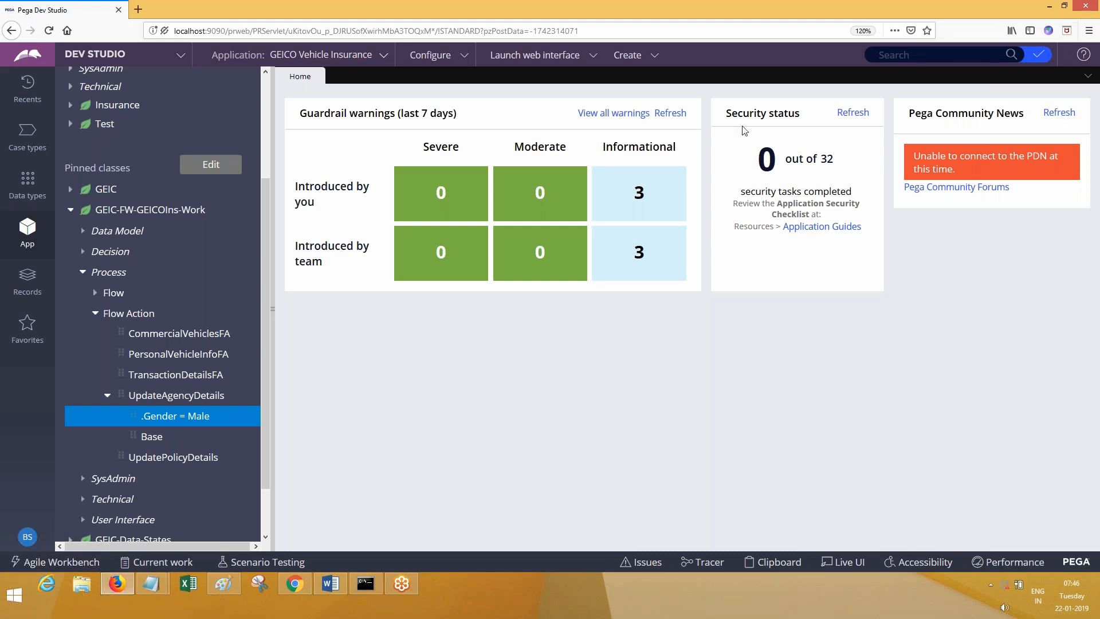
pyautogui.click(25, 541)
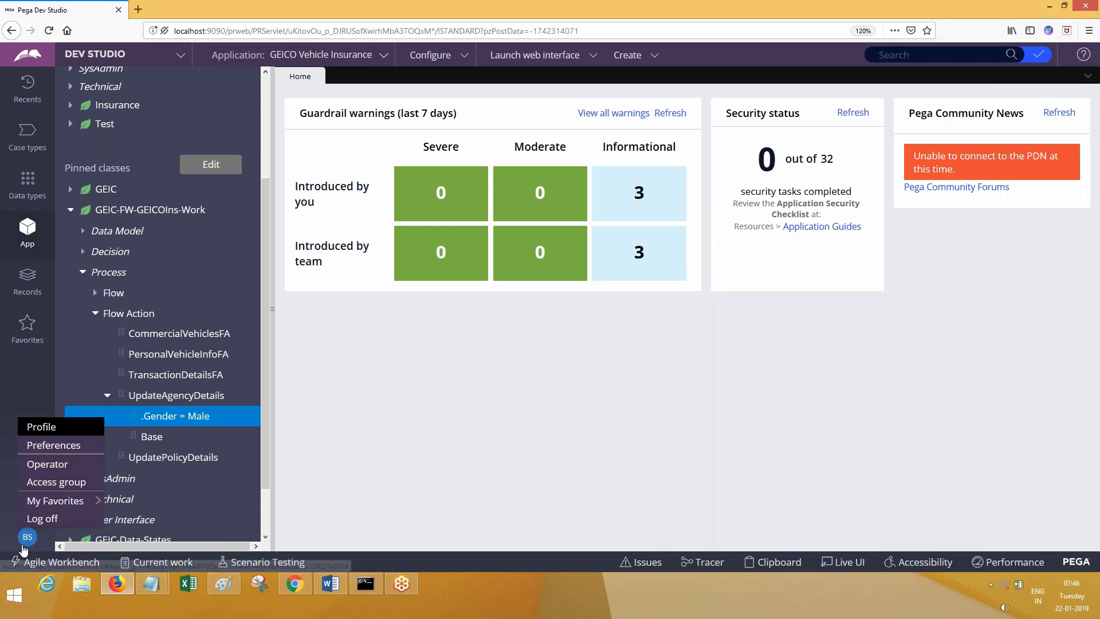
pyautogui.click(47, 463)
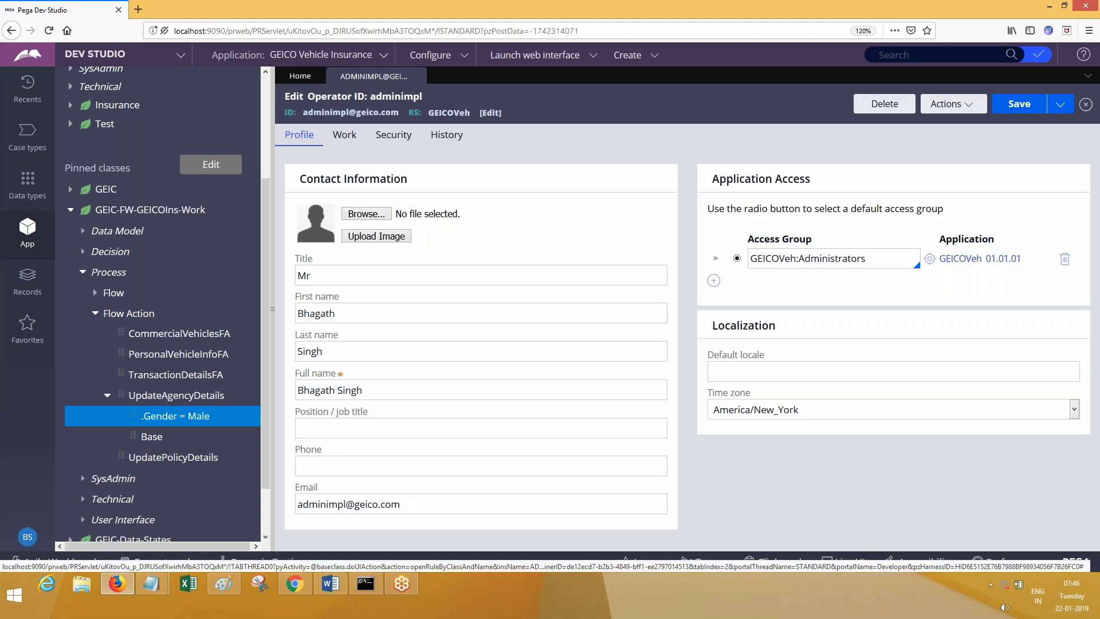
pyautogui.click(968, 258)
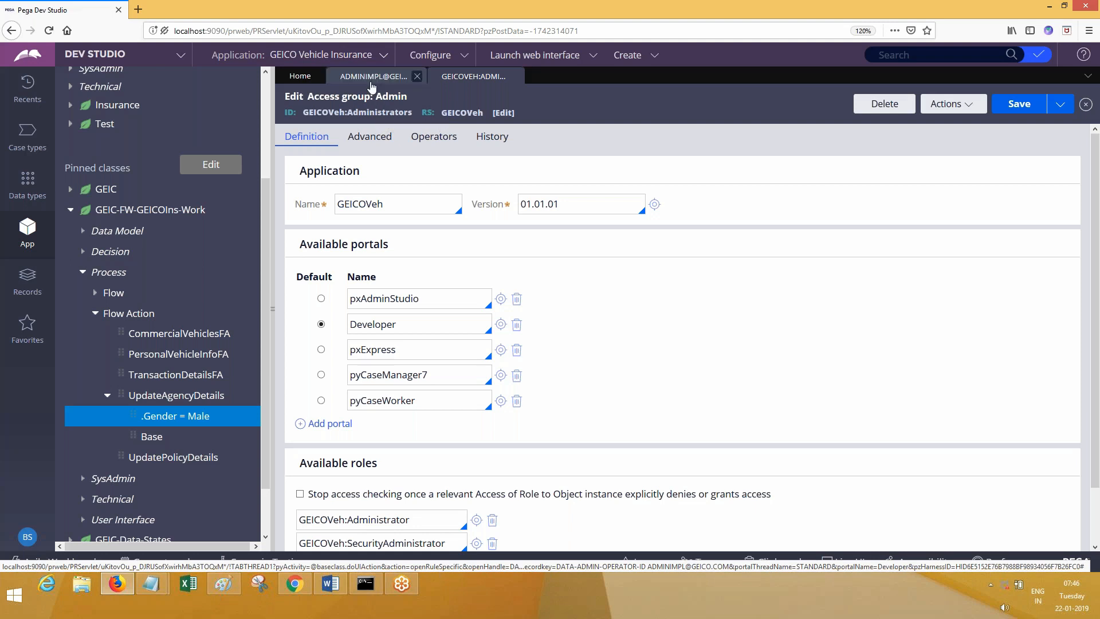
# Open the operator's work group and that group's default work queue, and return to the operator record.
pyautogui.click(371, 86)
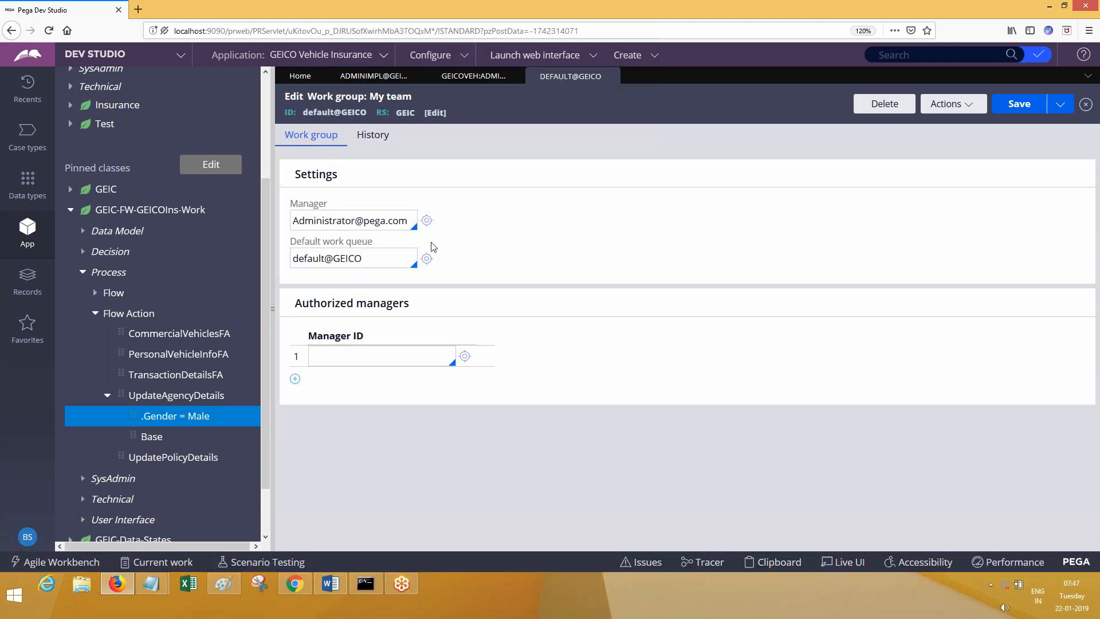
pyautogui.click(426, 258)
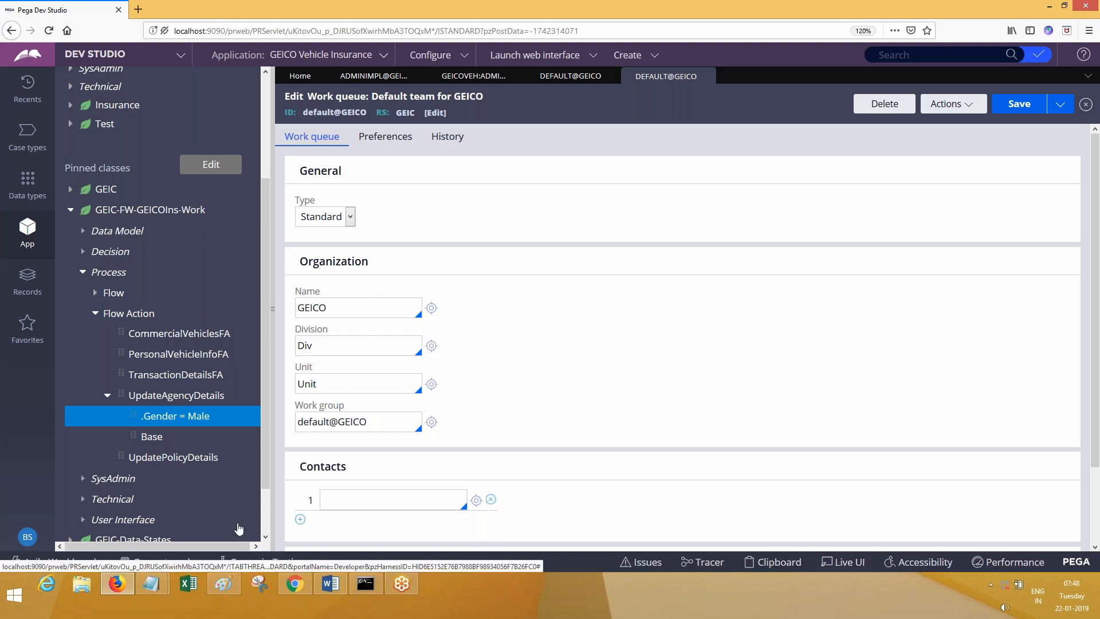
pyautogui.click(373, 76)
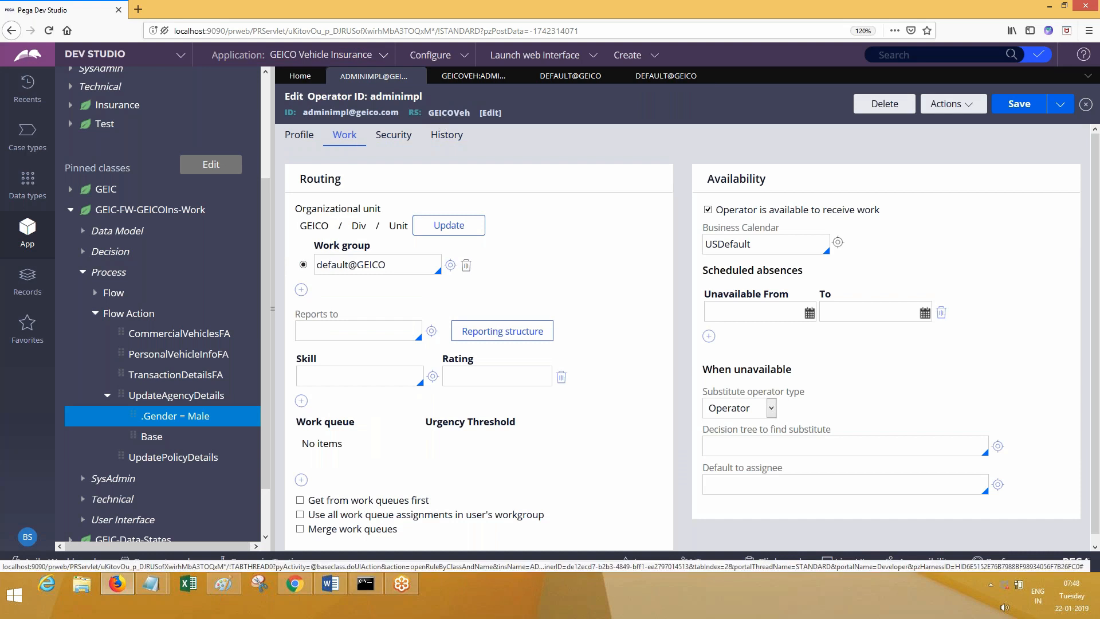
# Open the recently used Insurance case type and compare its ruleset details with those of the operator and access group records.
pyautogui.click(27, 108)
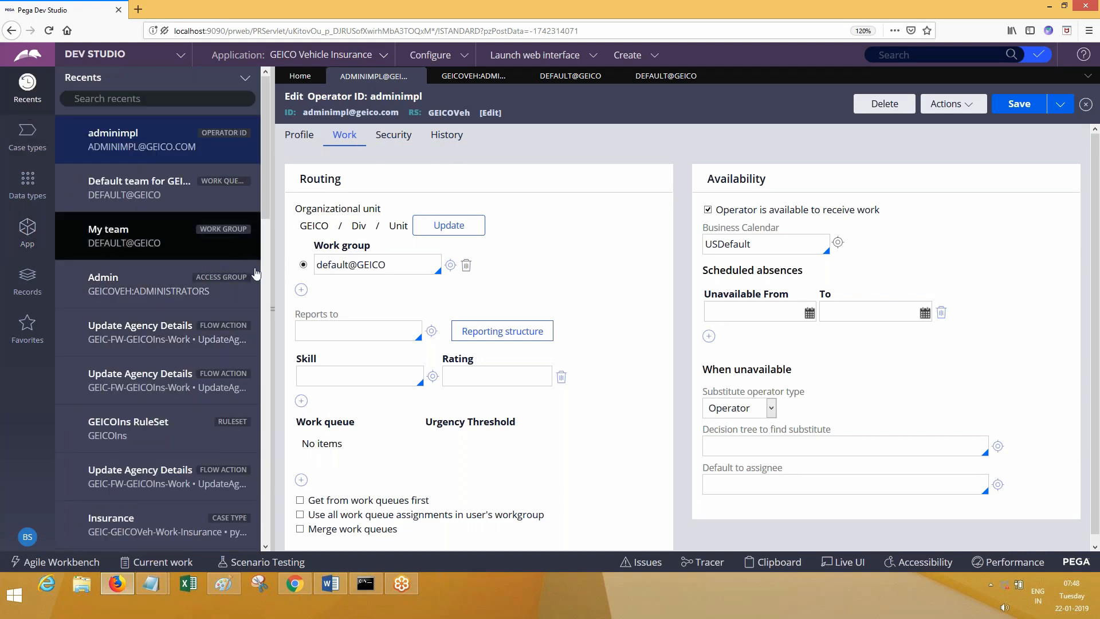
pyautogui.click(136, 521)
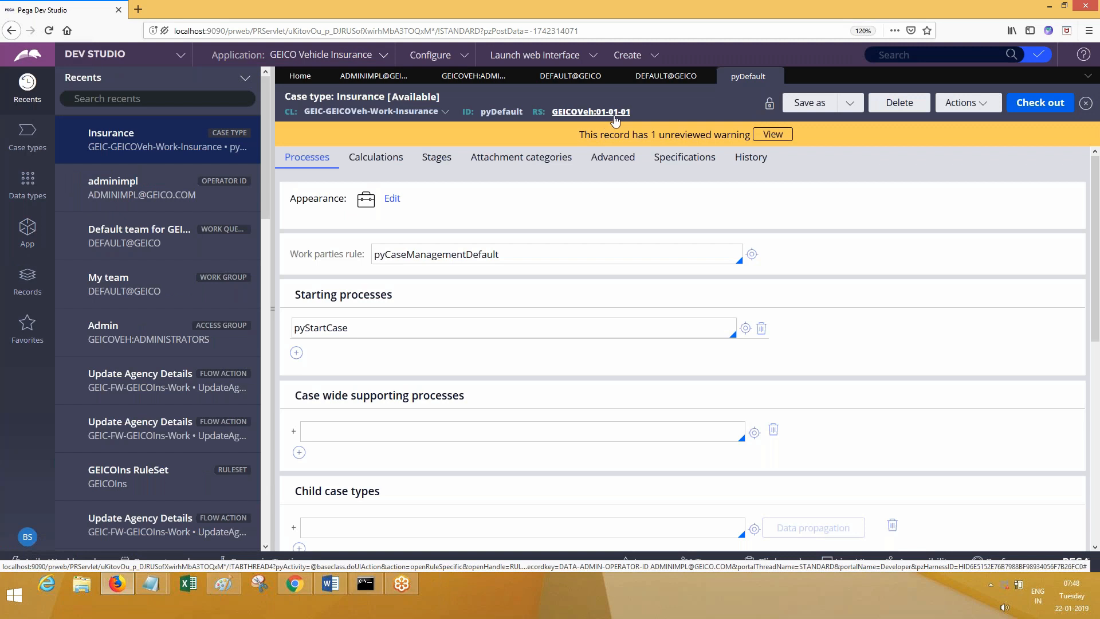
pyautogui.click(373, 77)
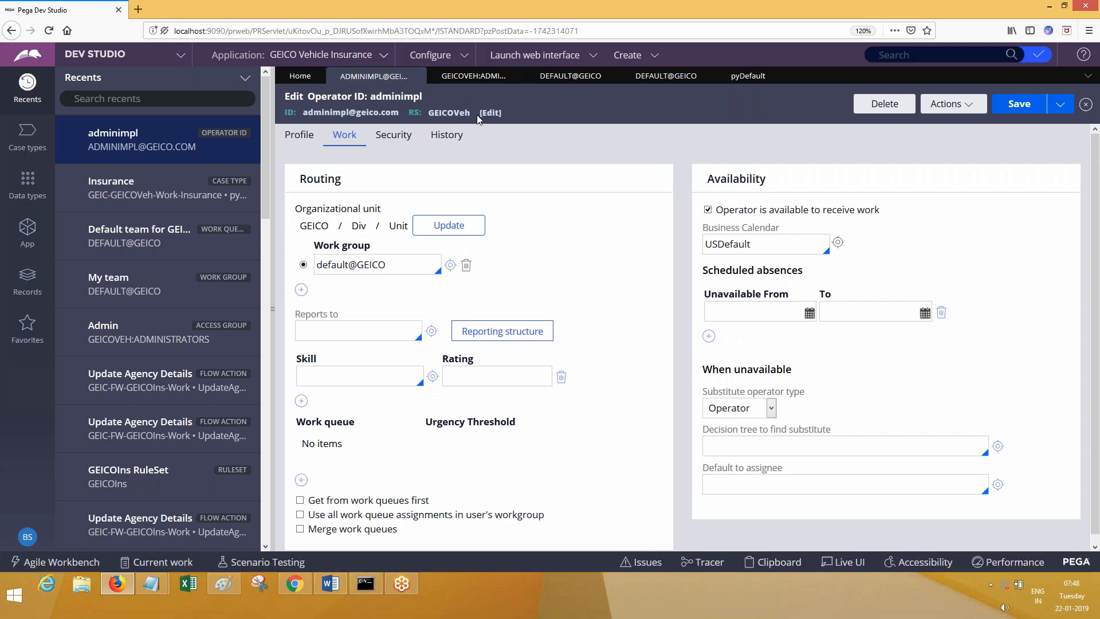
pyautogui.click(462, 77)
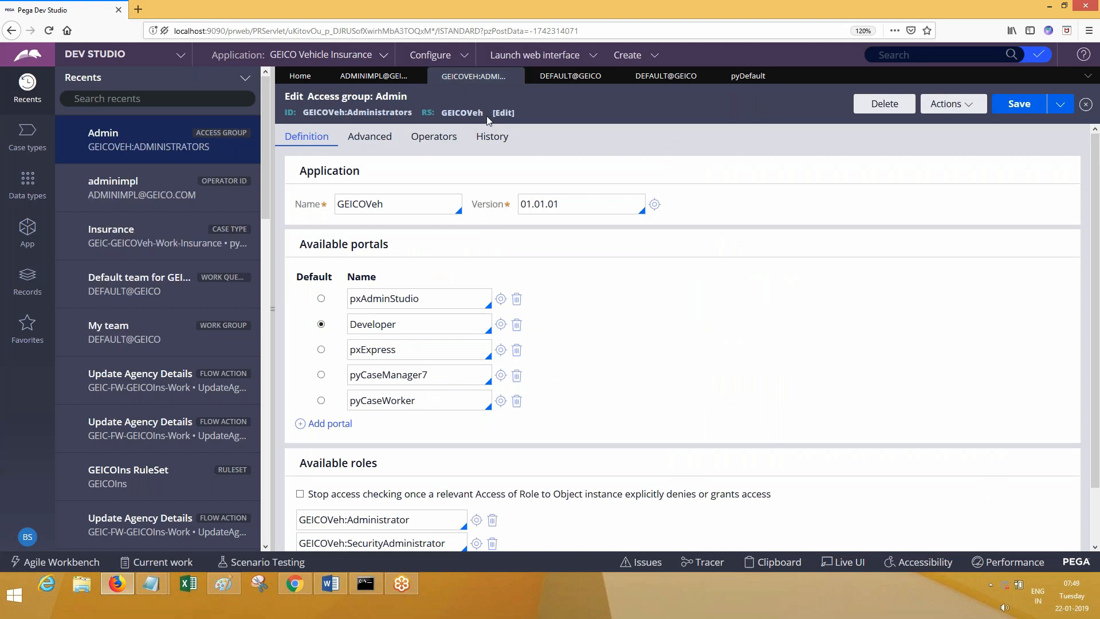
# Open the Age property from the data model of the GEIC-GEICOVeh-Work class.
pyautogui.click(32, 229)
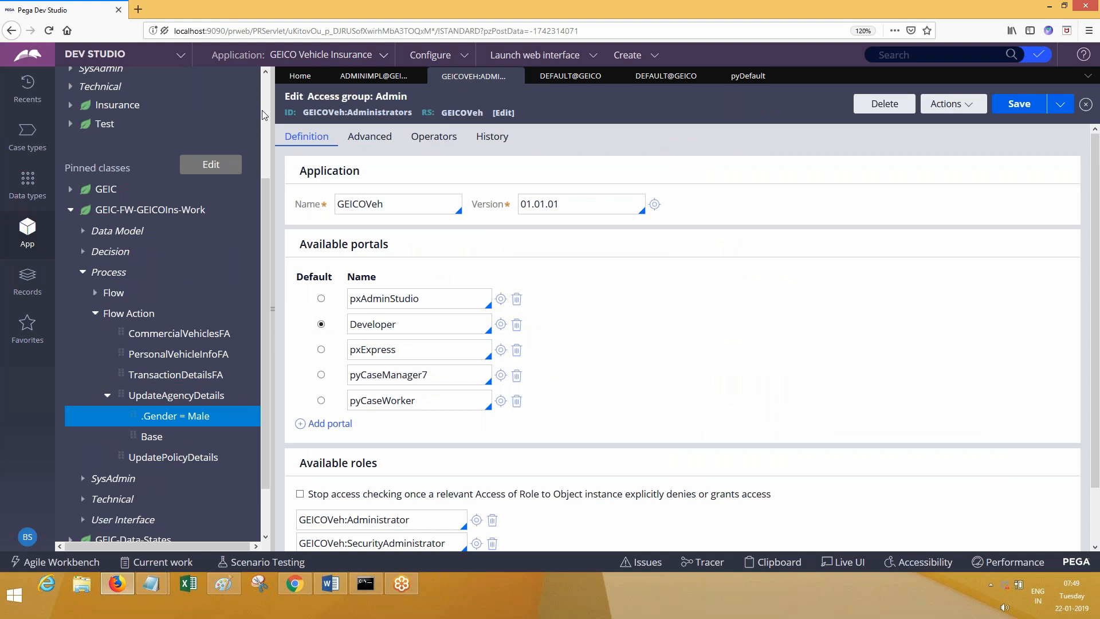
pyautogui.scroll(3, 262, 110)
pyautogui.click(73, 179)
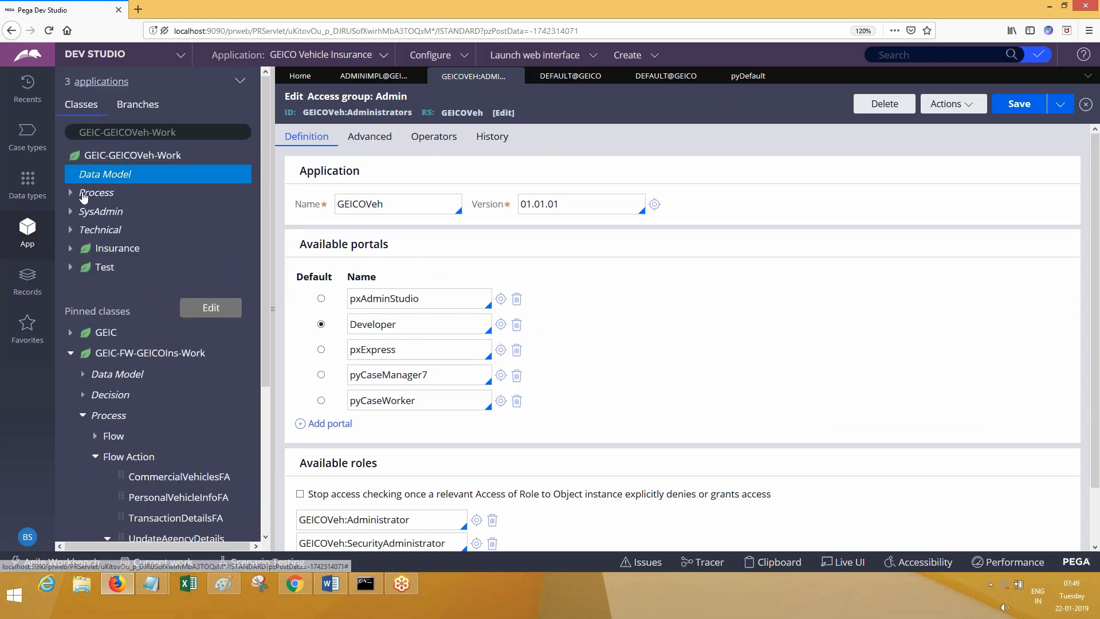
pyautogui.click(91, 195)
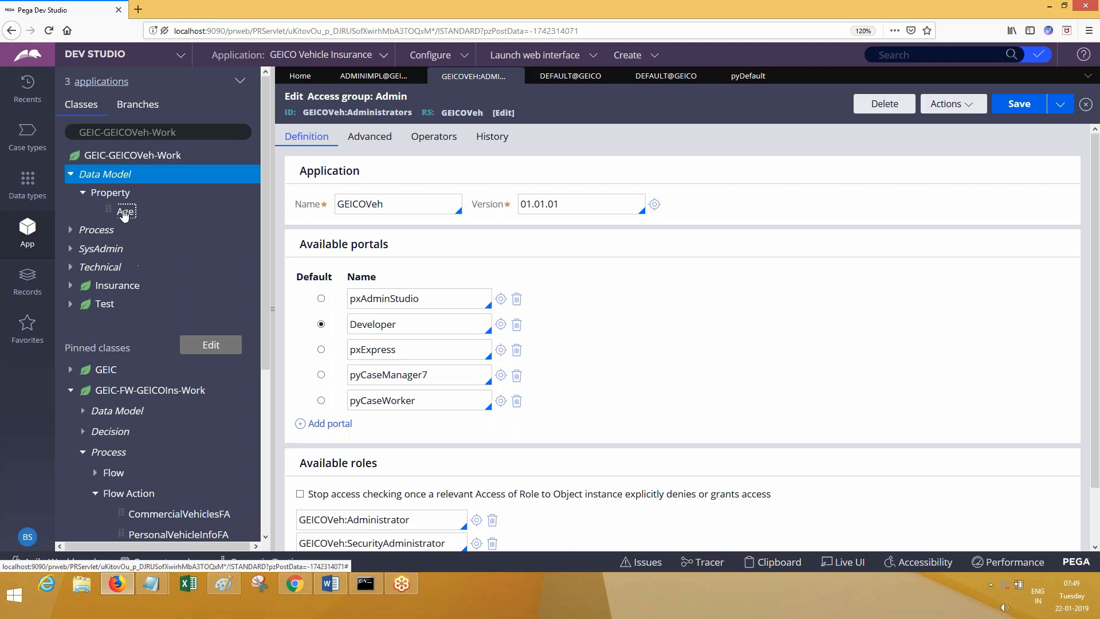
pyautogui.click(125, 212)
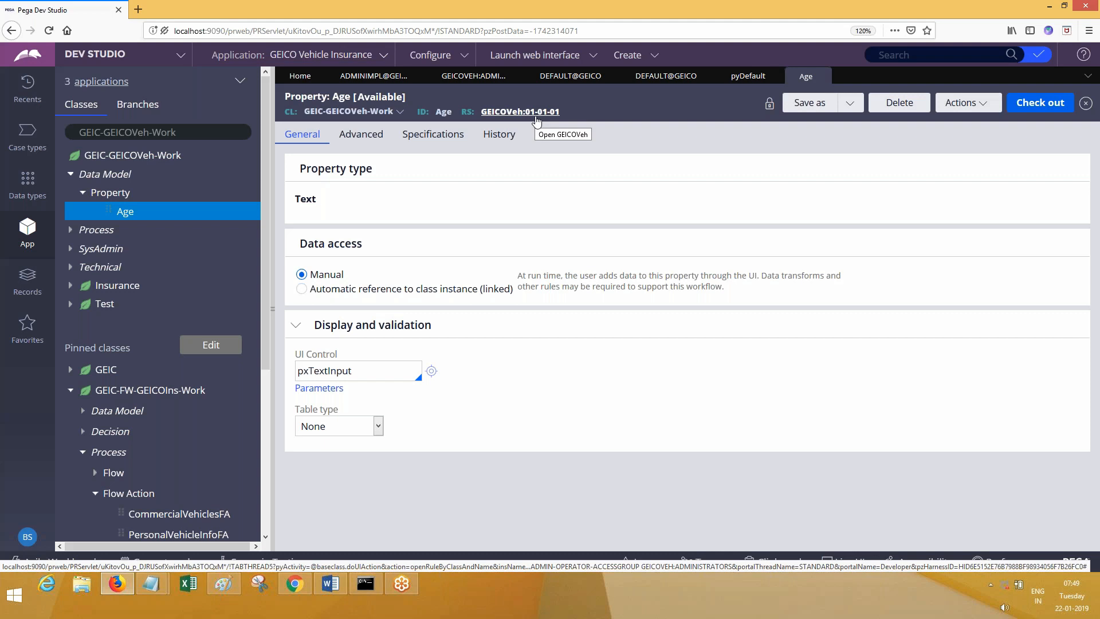
# Compare the header options of the operator record with those of the Age property.
pyautogui.click(373, 76)
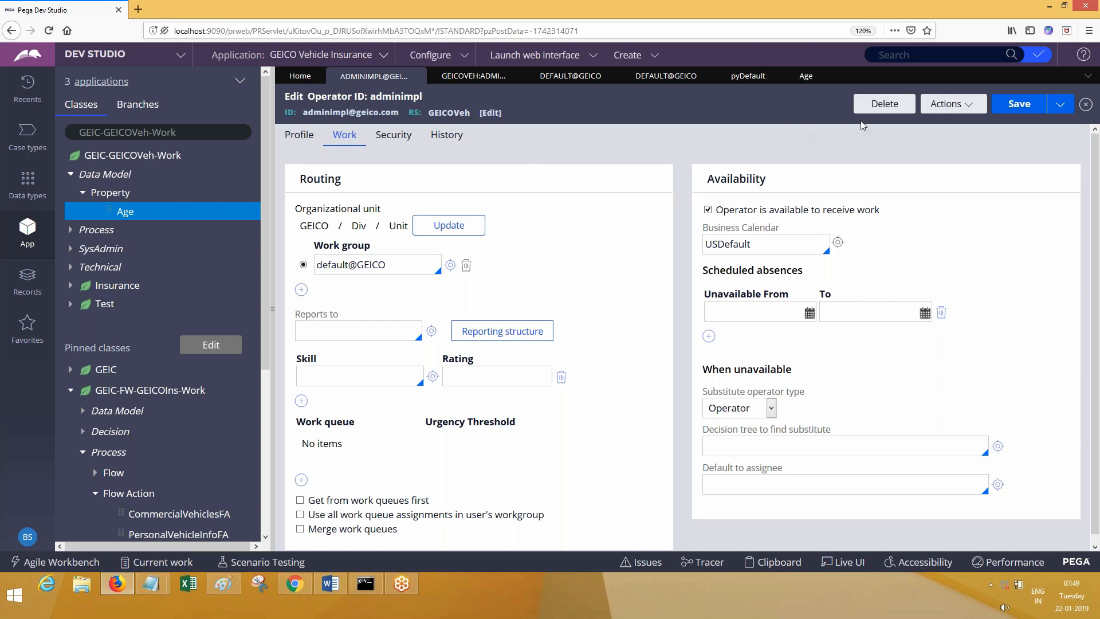
pyautogui.click(806, 80)
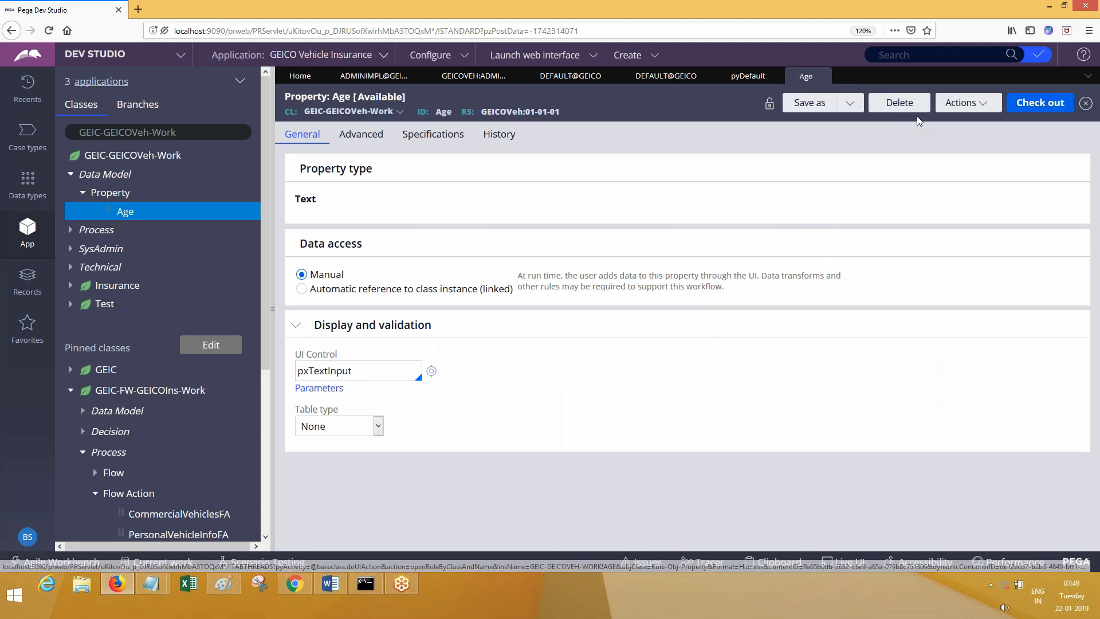
pyautogui.click(373, 75)
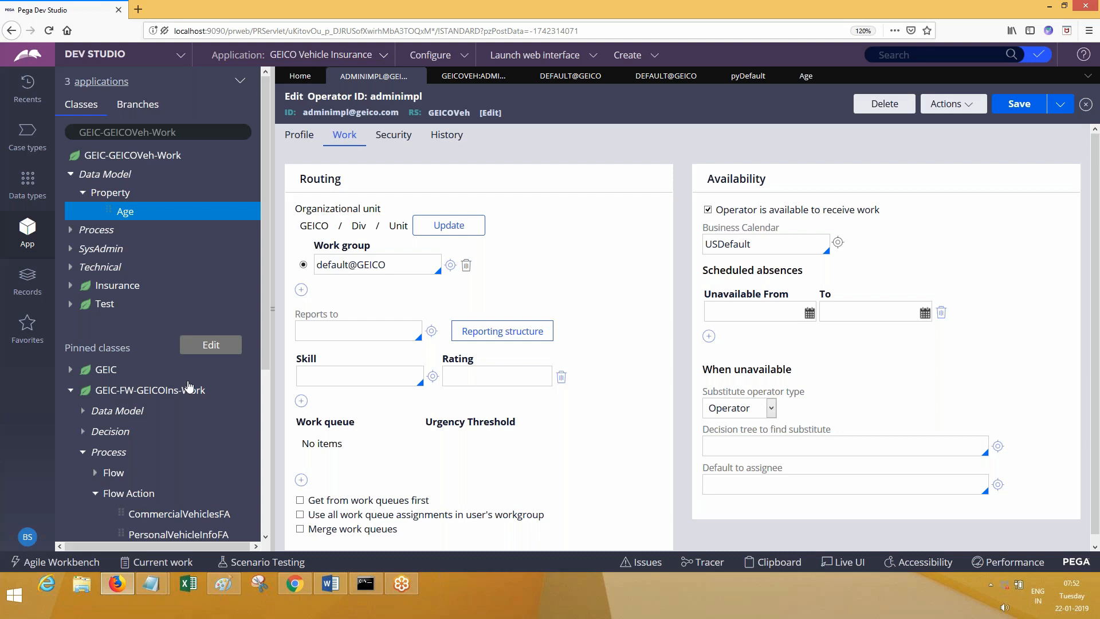
# Switch back to the Word notes, insert a two-column, five-row table below the title with first header "Rule", and add a blank line above it.
pyautogui.click(331, 583)
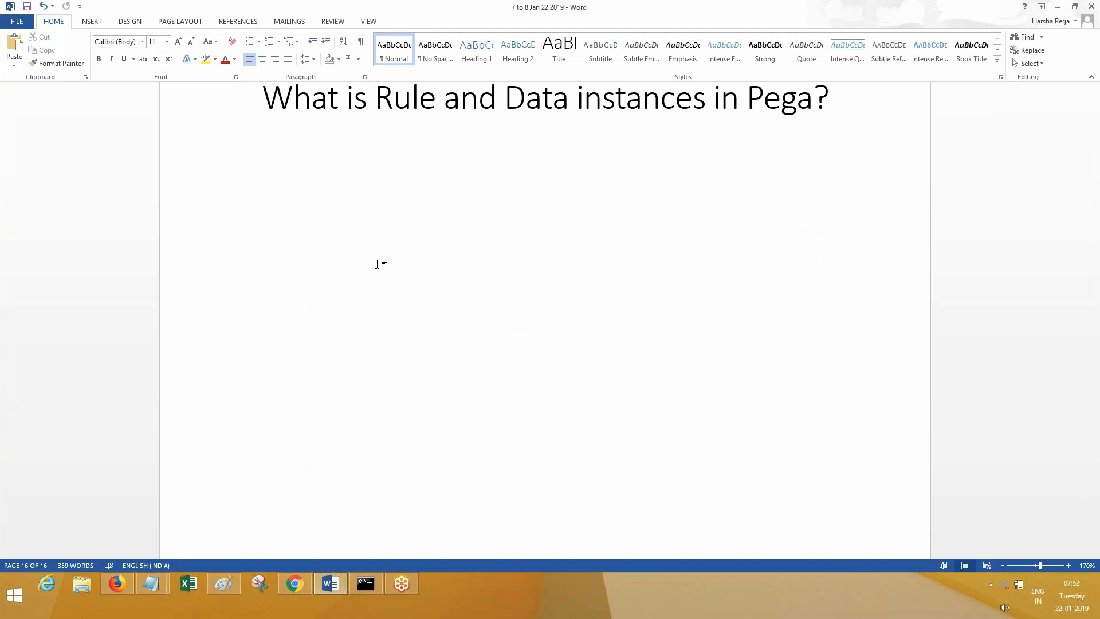
pyautogui.click(89, 22)
pyautogui.click(91, 49)
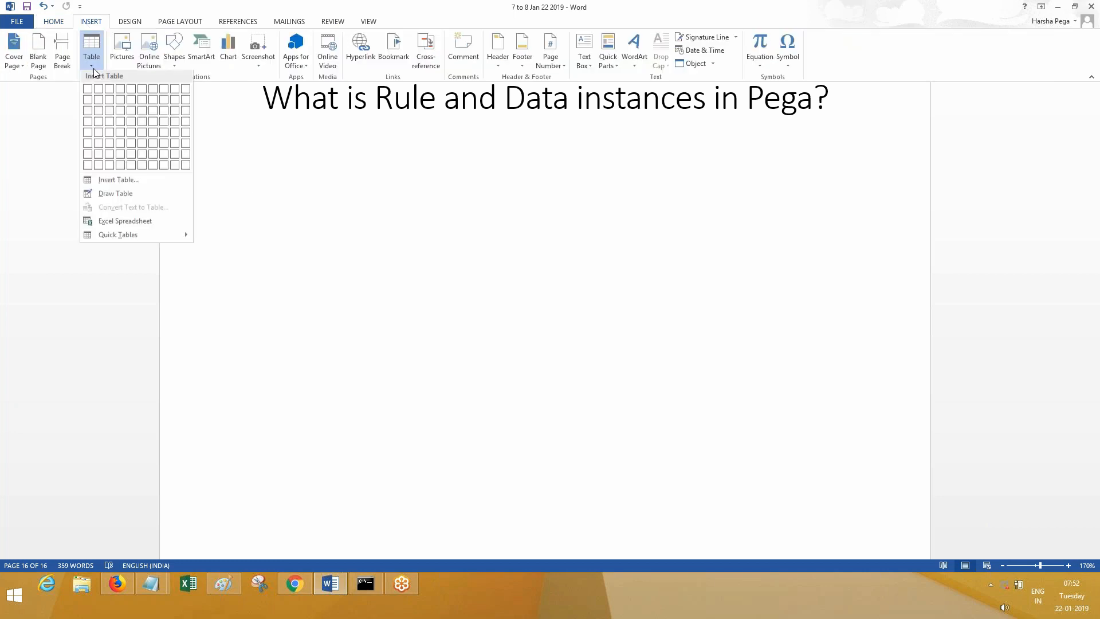
pyautogui.click(99, 143)
pyautogui.write('Rule')
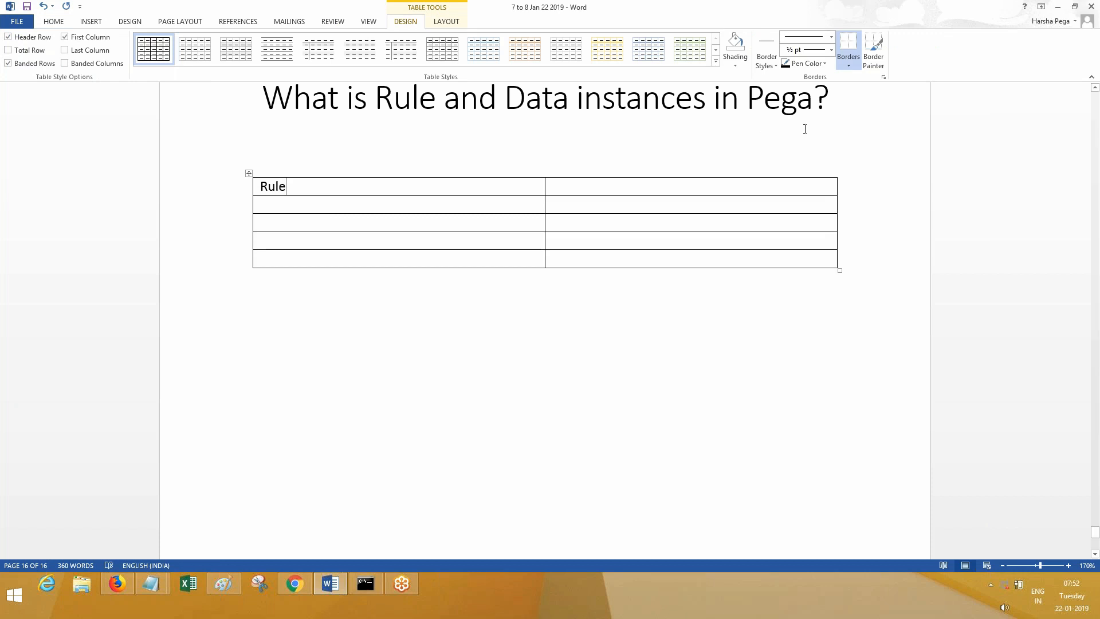
pyautogui.click(850, 140)
pyautogui.press('Return')
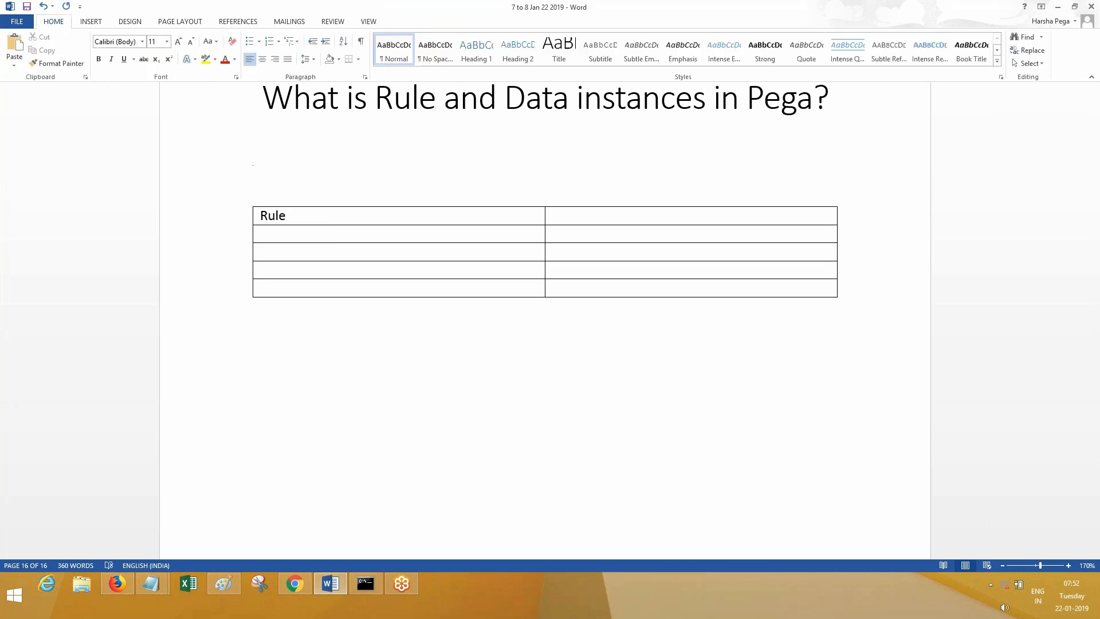